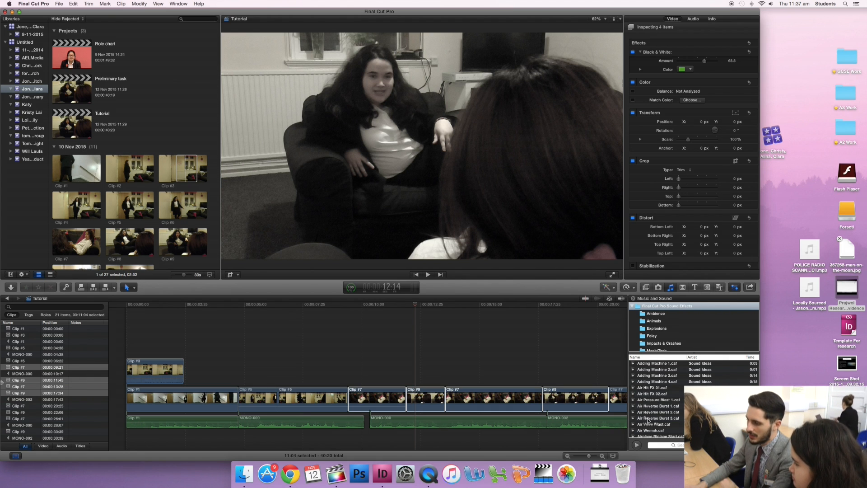
Preview the Adding Machine 4.caf sound effect and try it in the timeline beneath the dialogue audio.
click(653, 382)
click(637, 445)
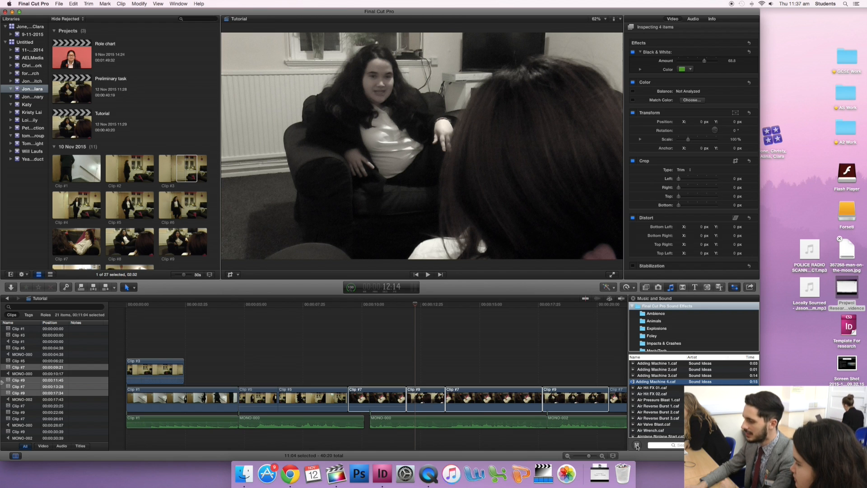
click(637, 446)
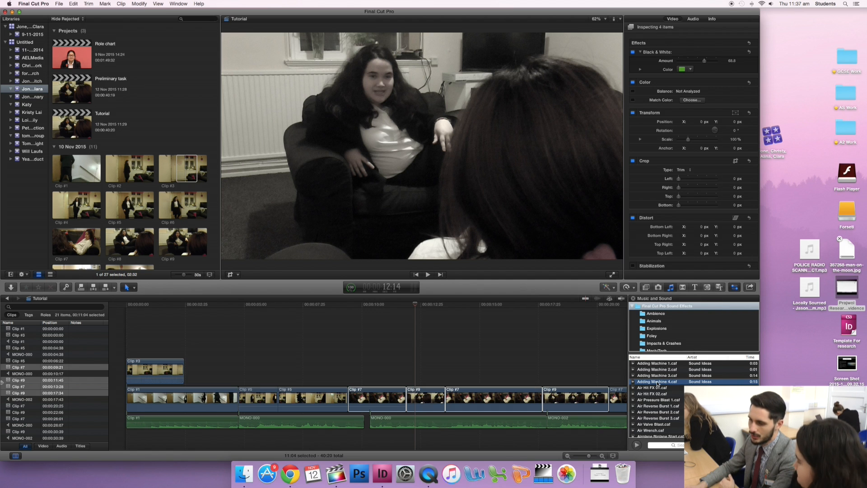
drag(658, 383, 383, 436)
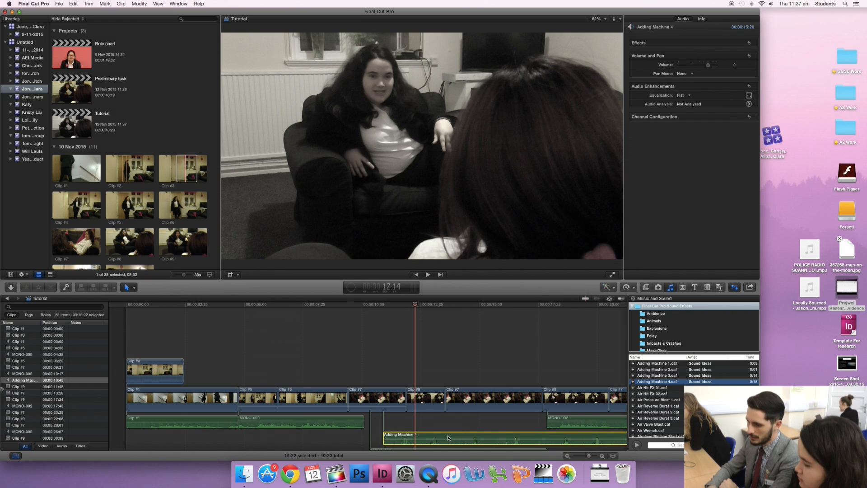
key(Delete)
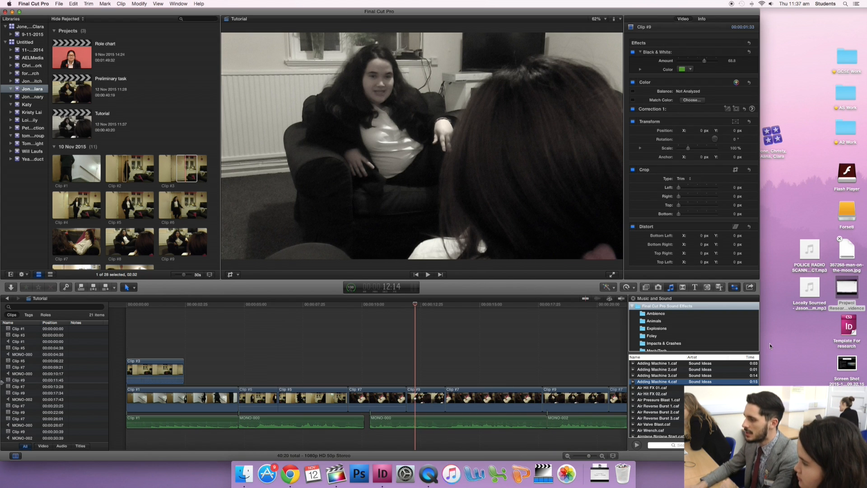
Browse the library of available transitions.
click(683, 288)
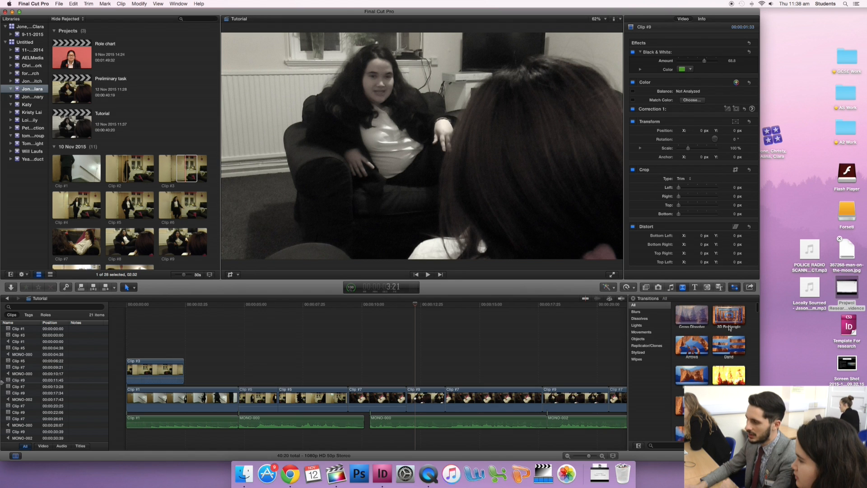
scroll(750, 335, down, 2)
scroll(753, 335, down, 2)
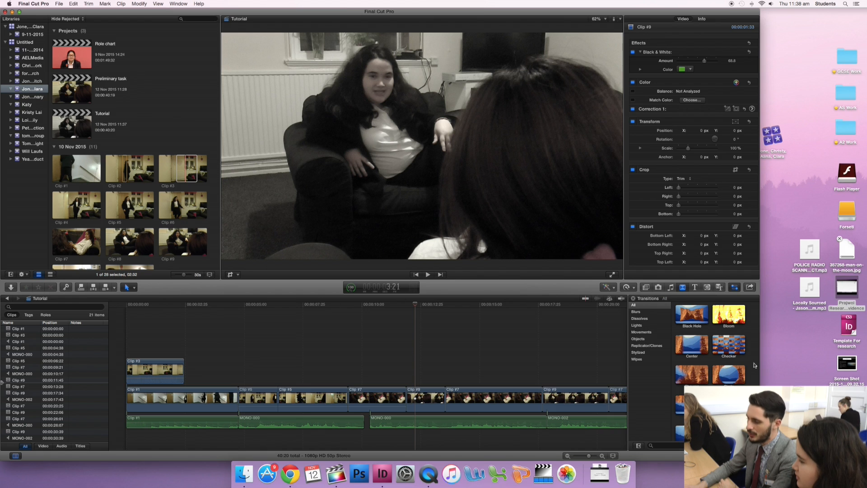
scroll(752, 364, up, 3)
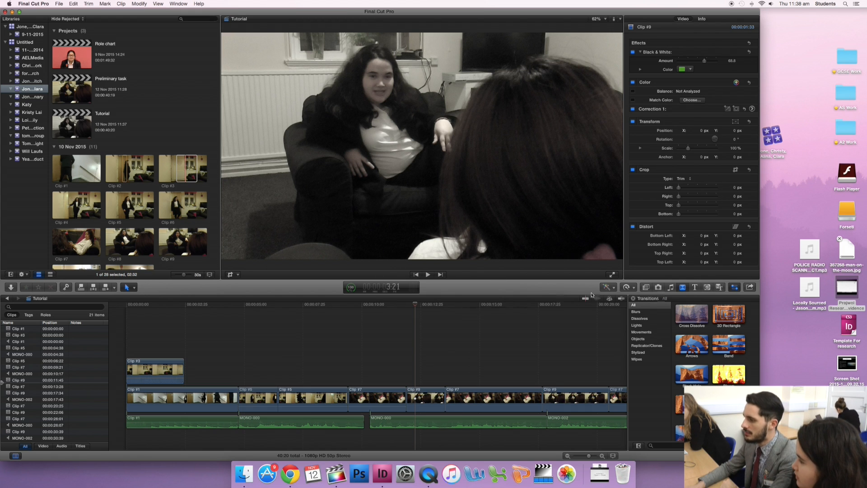
Find the Basic Title among the titles and connect it above the main clips at about 00:00:11:19.
click(695, 287)
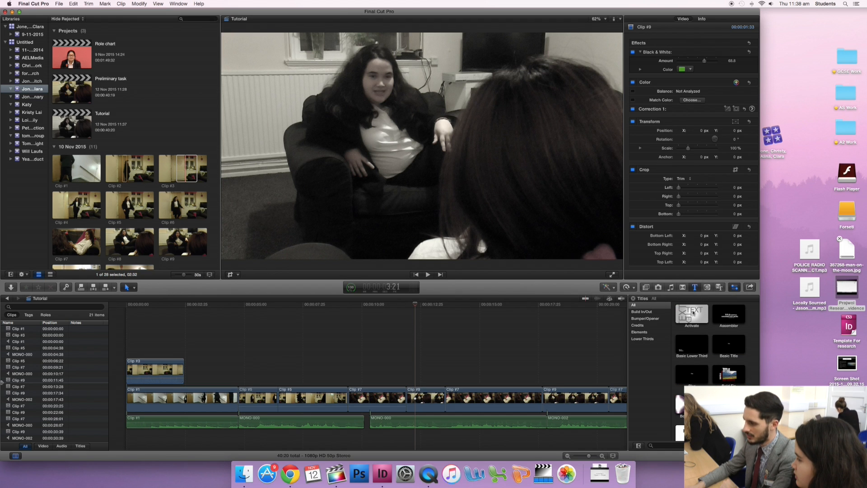
scroll(718, 334, down, 5)
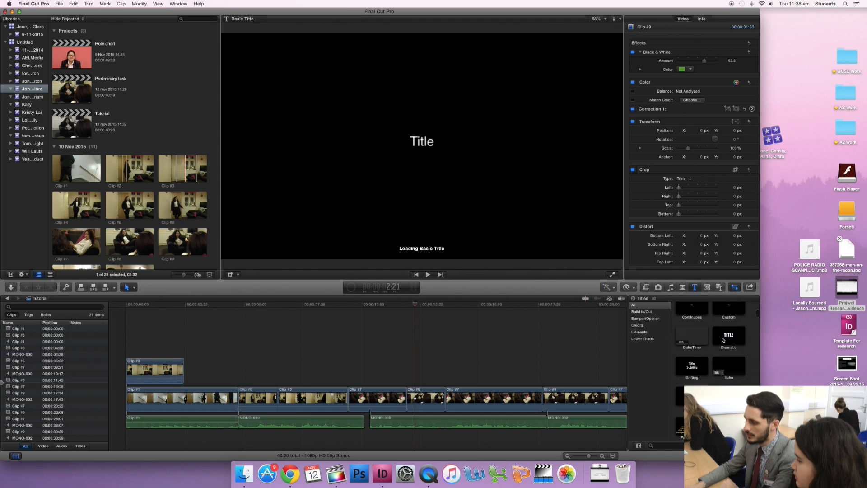
scroll(723, 340, down, 3)
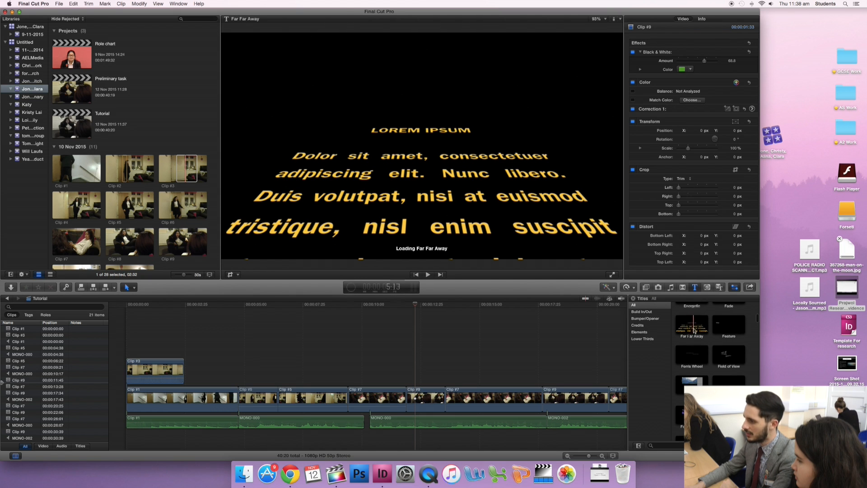
scroll(700, 330, down, 1)
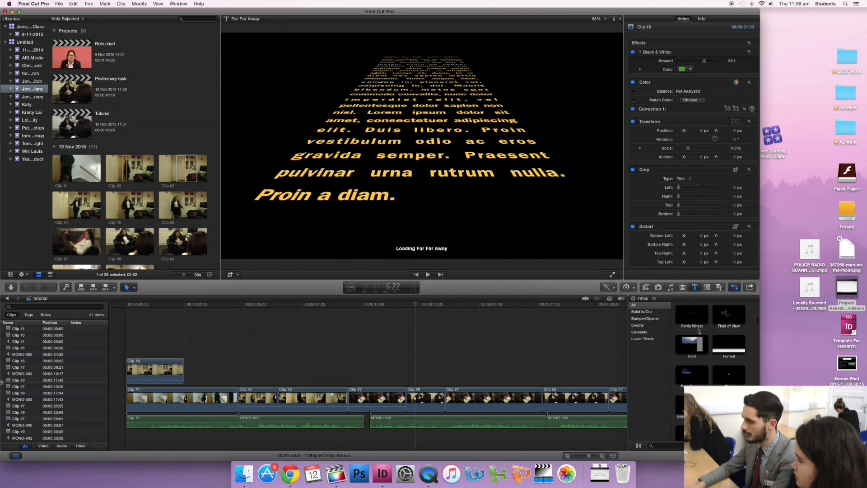
scroll(697, 331, up, 8)
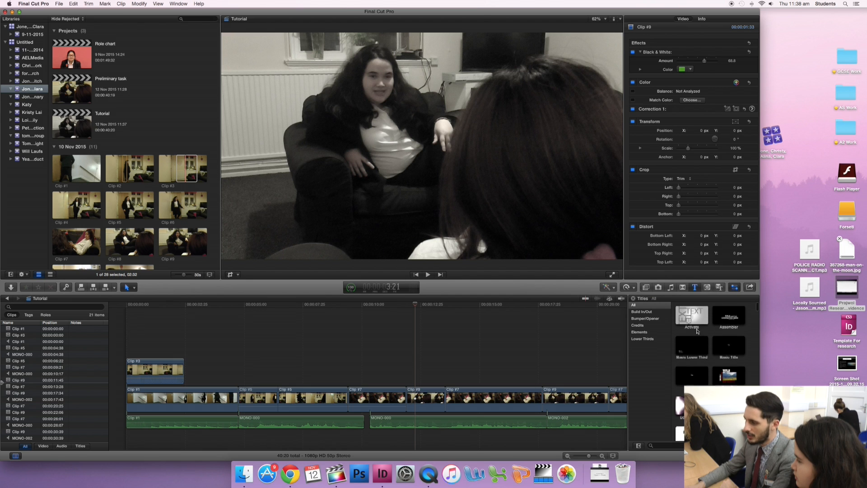
drag(728, 347, 395, 366)
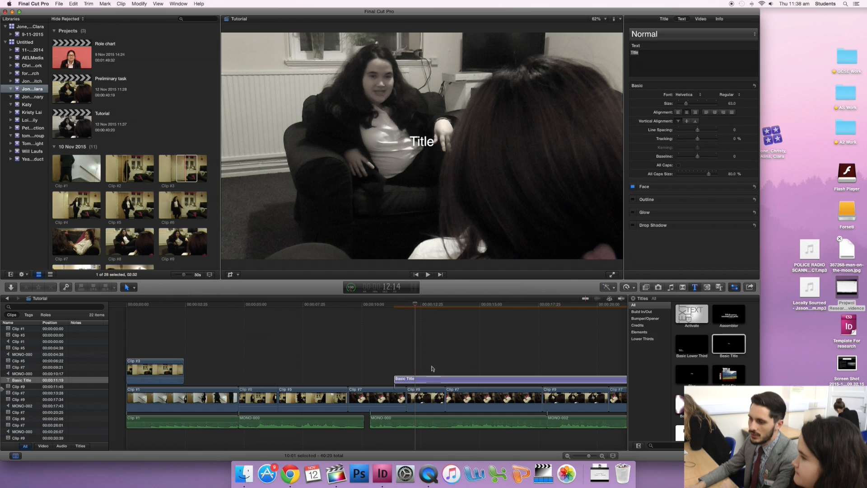
Replace the Basic Title's placeholder text with EXAMPLE.
click(428, 381)
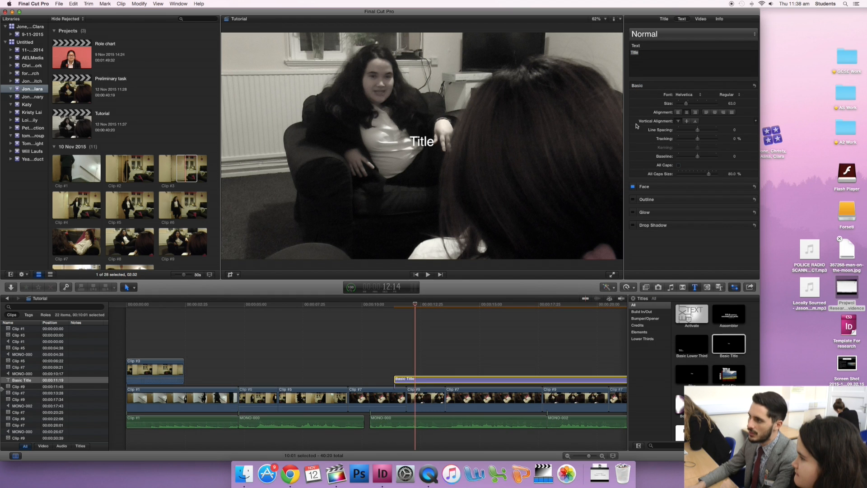
double_click(657, 55)
text(EXAMPLE)
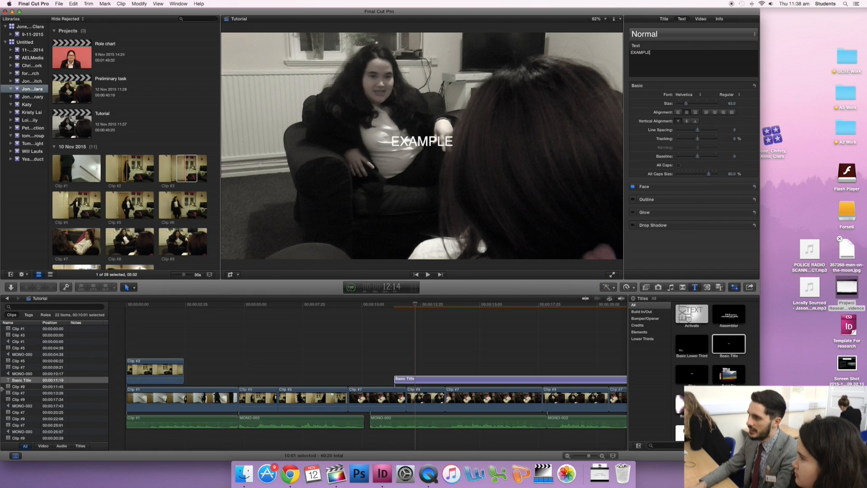
Change the EXAMPLE title's font to Hiragino Kaku Gothic W8 and enlarge the text.
click(687, 94)
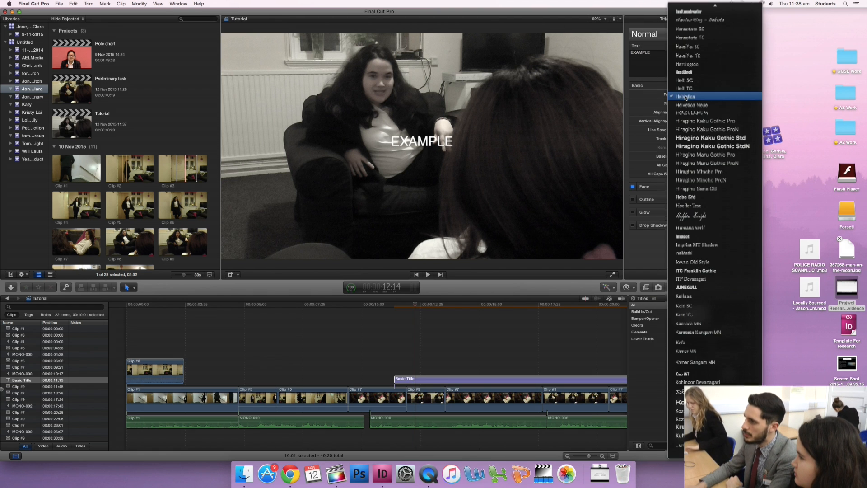
click(702, 140)
drag(686, 105, 700, 105)
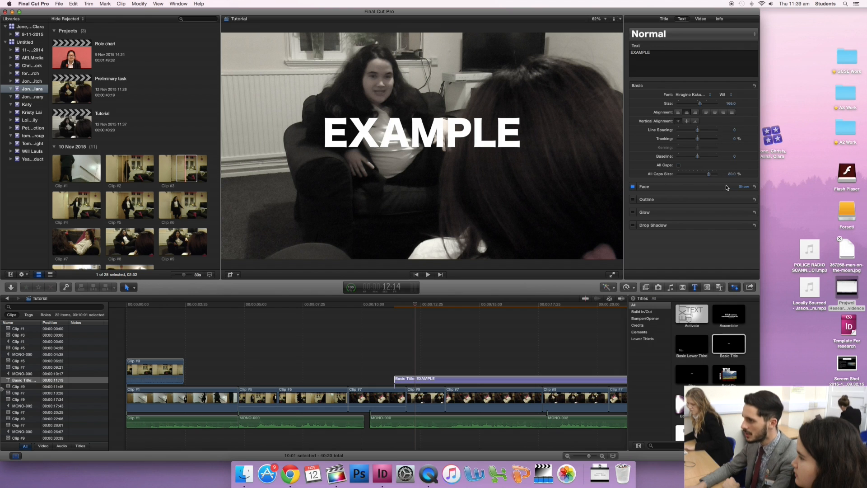
Set the EXAMPLE title's face color to blue and lower its opacity to about 68%.
click(742, 188)
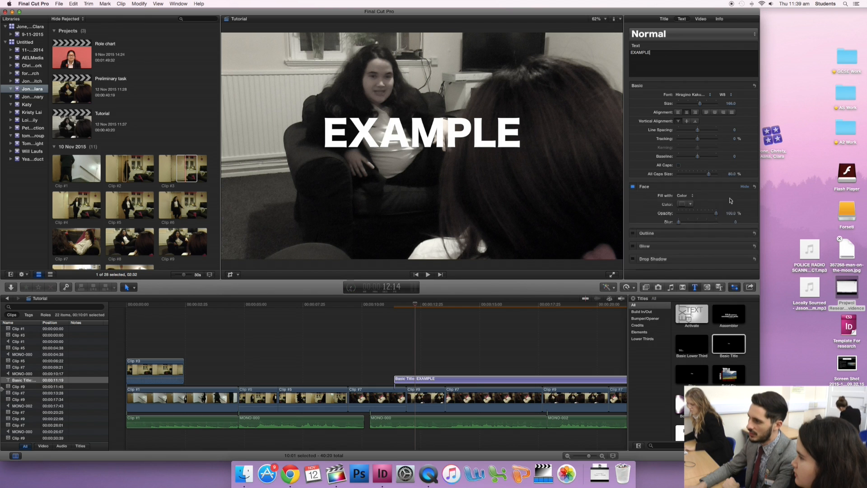
click(693, 205)
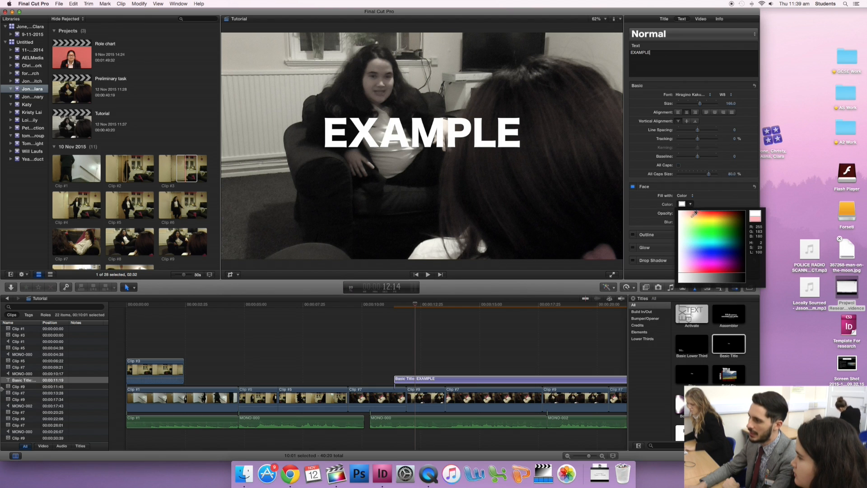
click(706, 250)
drag(716, 214, 706, 215)
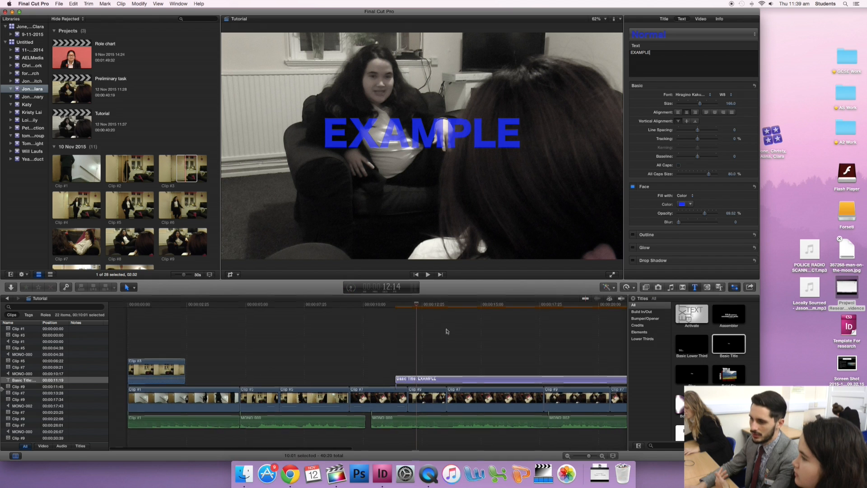
Add the black Custom solid generator beneath Clip #11, aligned with the start of that last clip.
scroll(449, 331, right, 2)
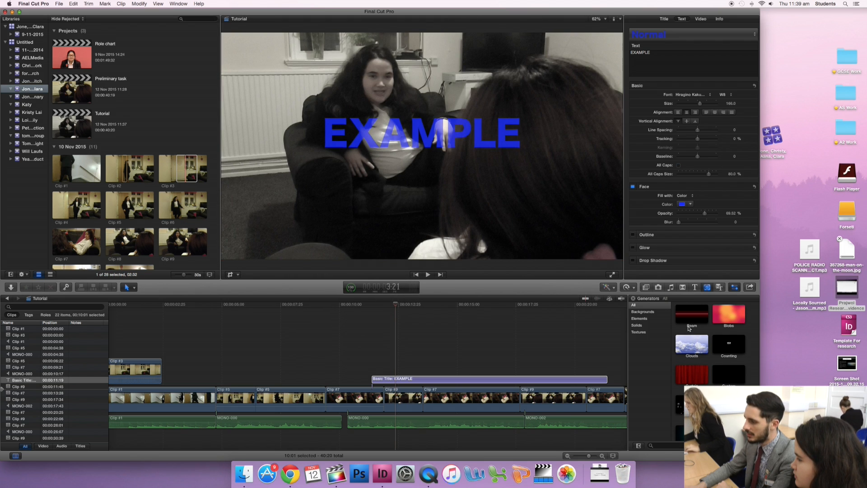
click(637, 326)
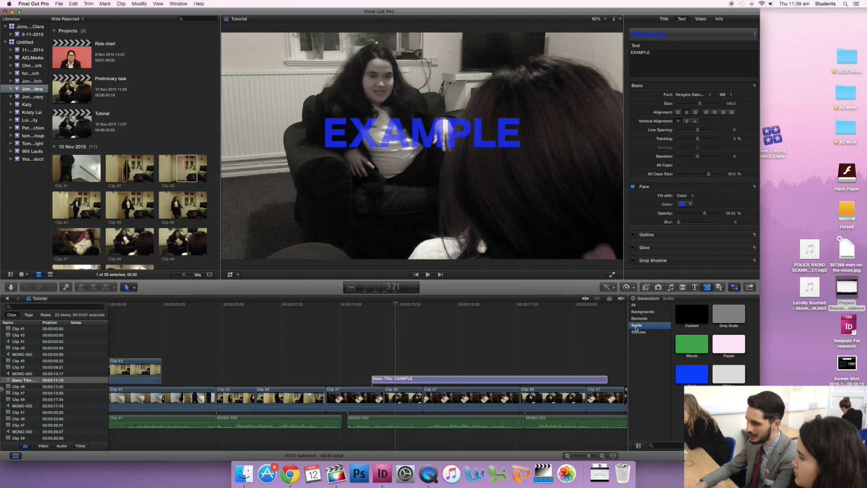
click(686, 318)
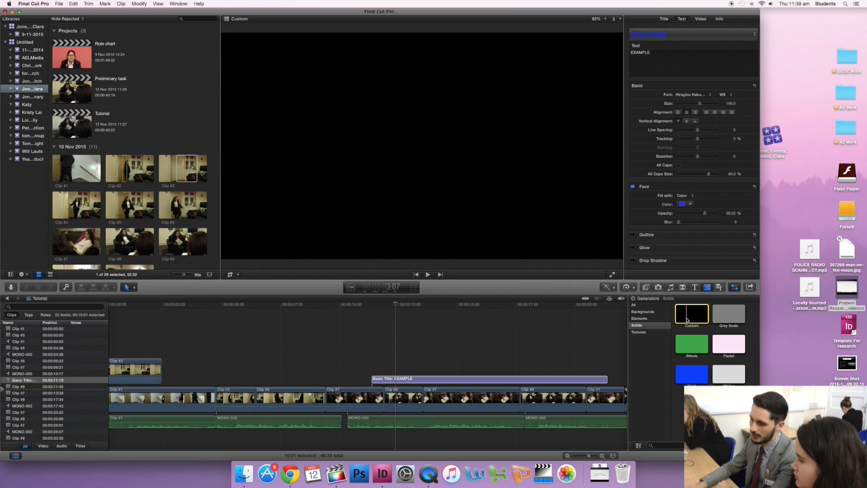
scroll(516, 336, right, 2)
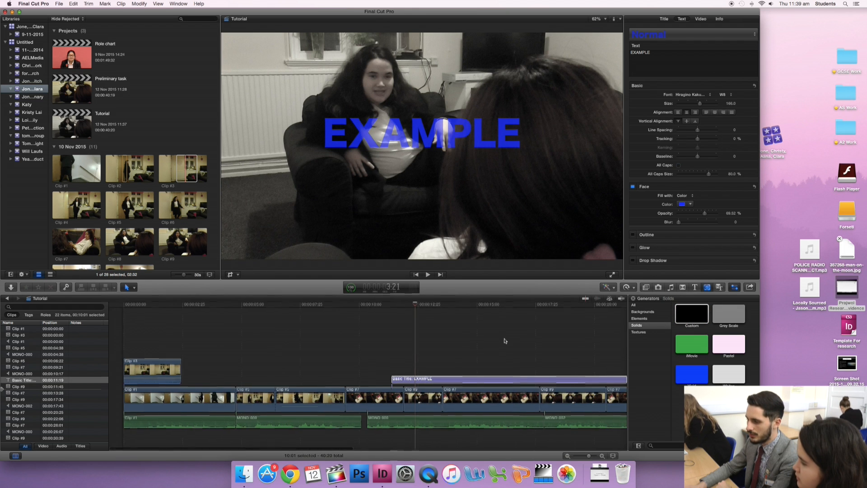
scroll(517, 336, right, 10)
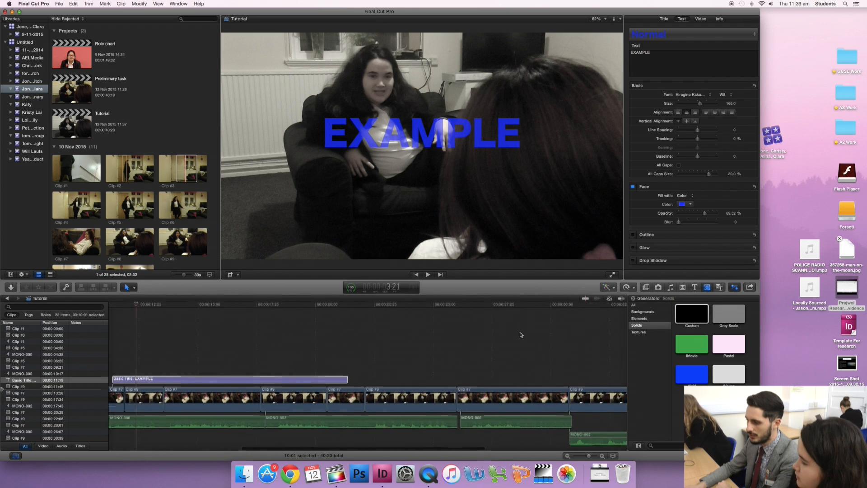
scroll(518, 334, right, 5)
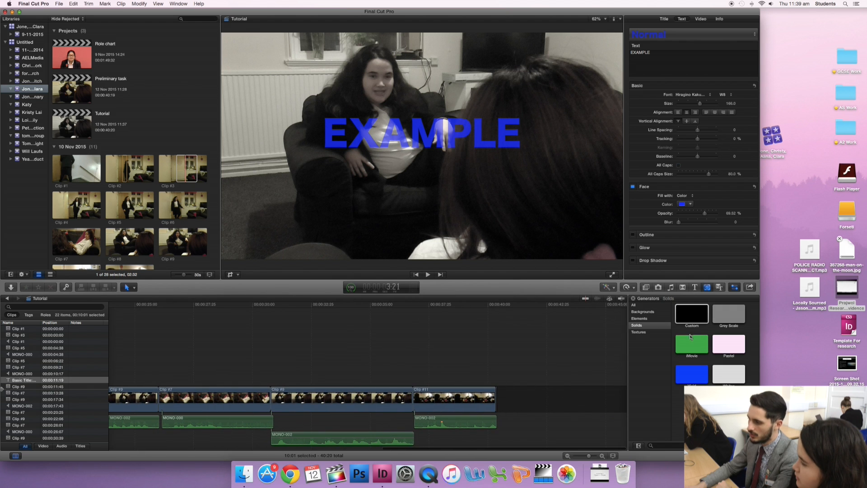
drag(693, 309, 417, 440)
Cut the Custom generator at the end of Clip #11 and delete the excess part.
scroll(524, 375, down, 1)
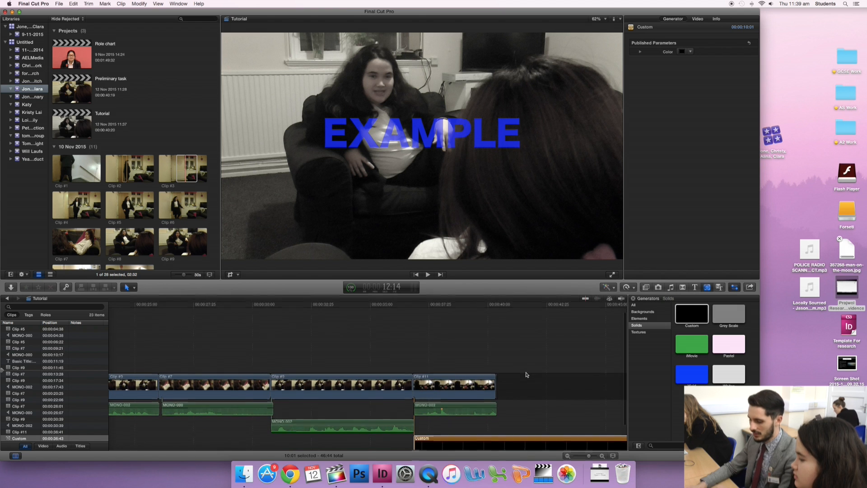
click(501, 439)
click(496, 439)
key(a)
click(512, 432)
key(Delete)
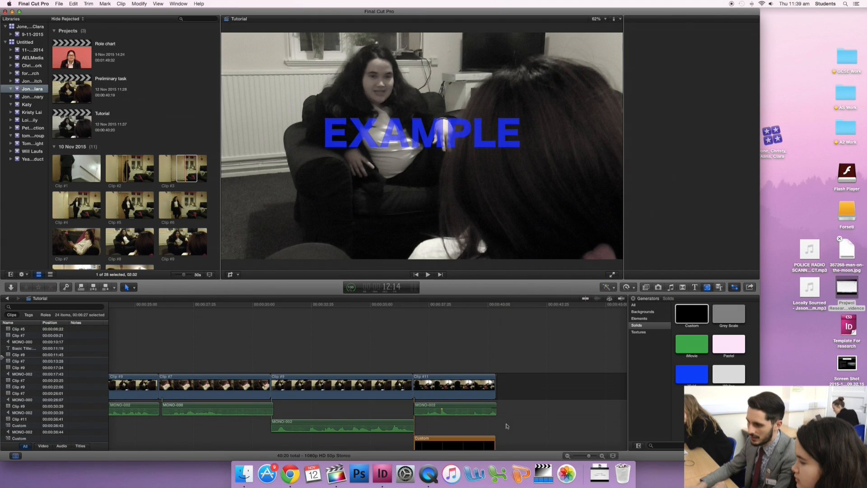
Add an opacity fade-out to the end of Clip #11 using its video animation and play back the result.
click(477, 388)
right_click(477, 387)
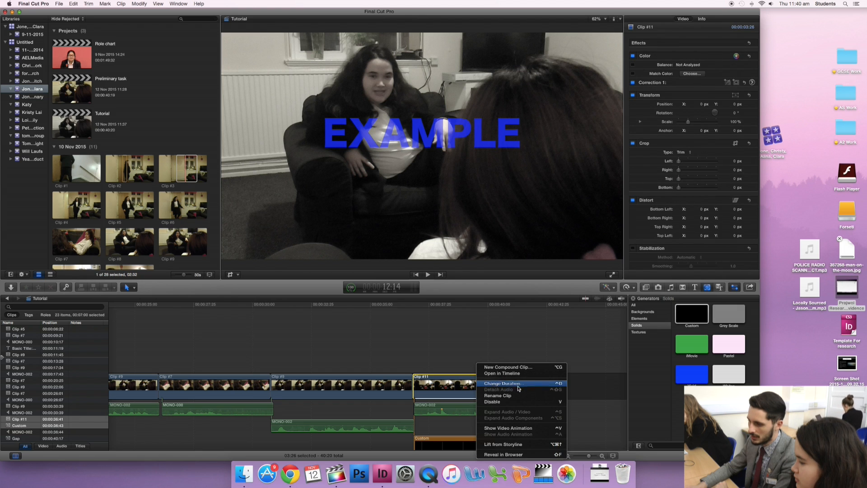
click(515, 429)
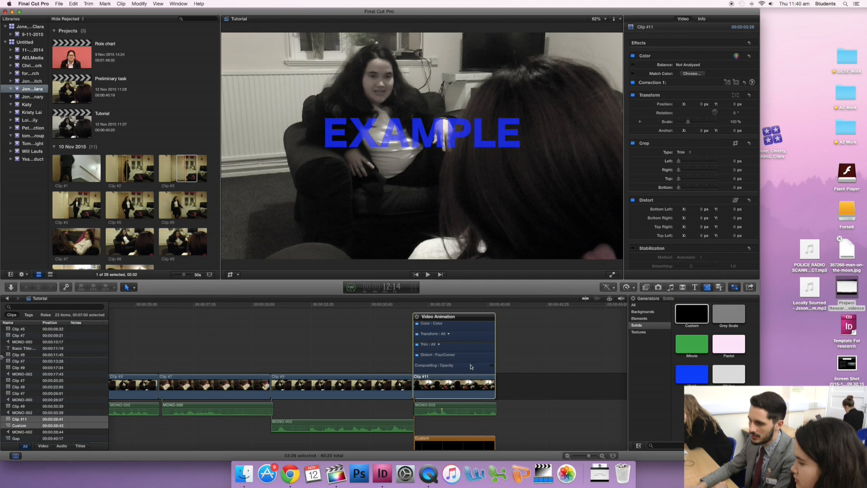
double_click(471, 367)
drag(493, 336, 475, 320)
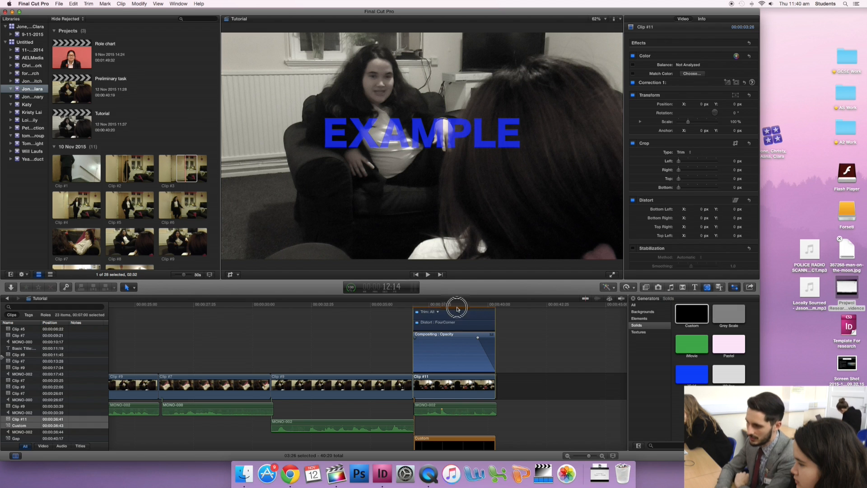
click(457, 307)
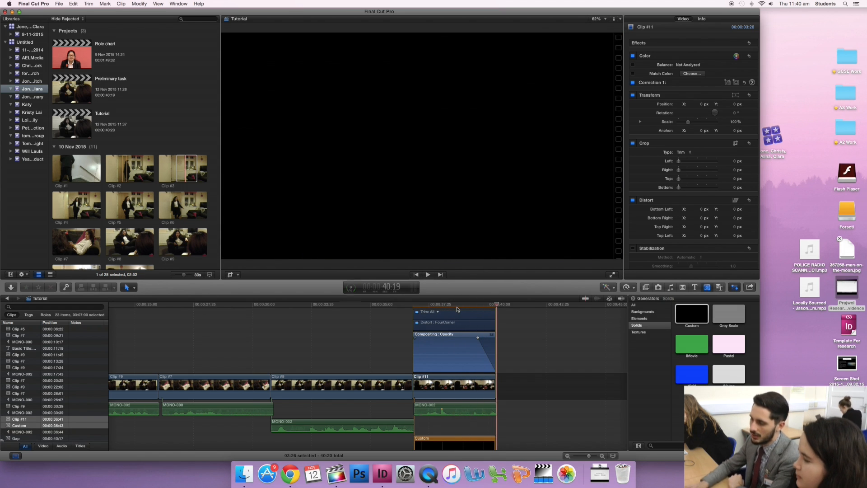
key(ctrl+v)
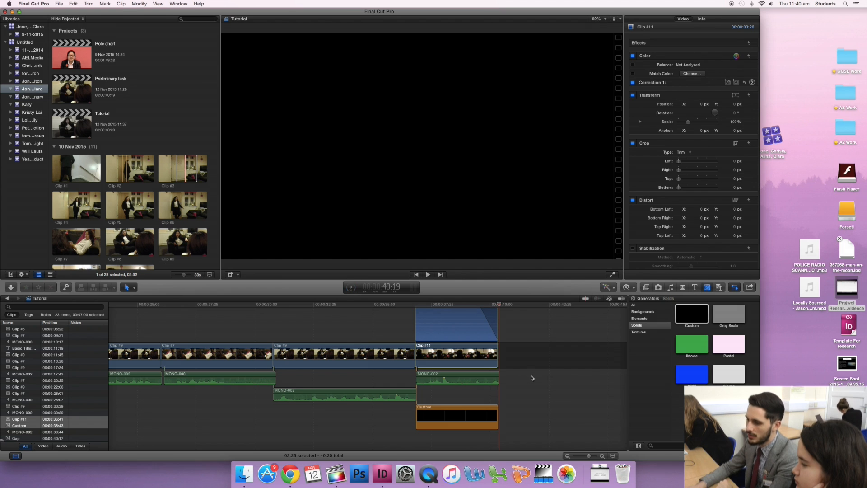
Apply the Keyer effect to Clip #9, the clip just before Clip #11, and play back the result.
click(349, 306)
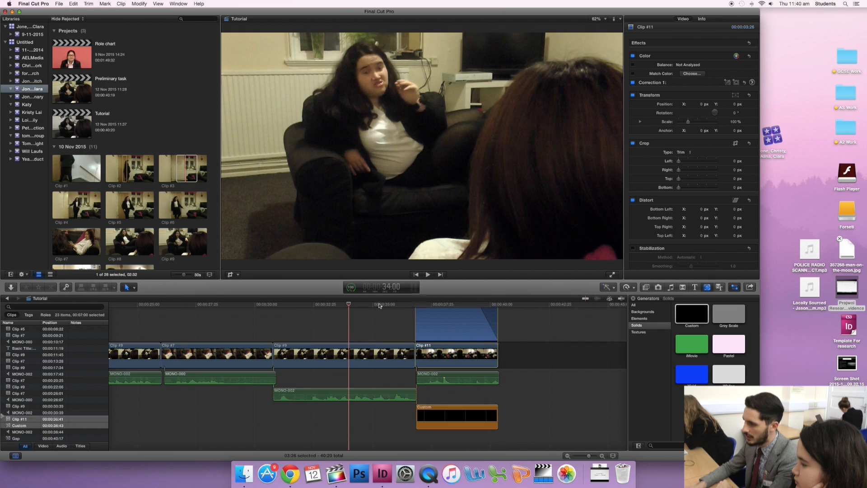
click(646, 288)
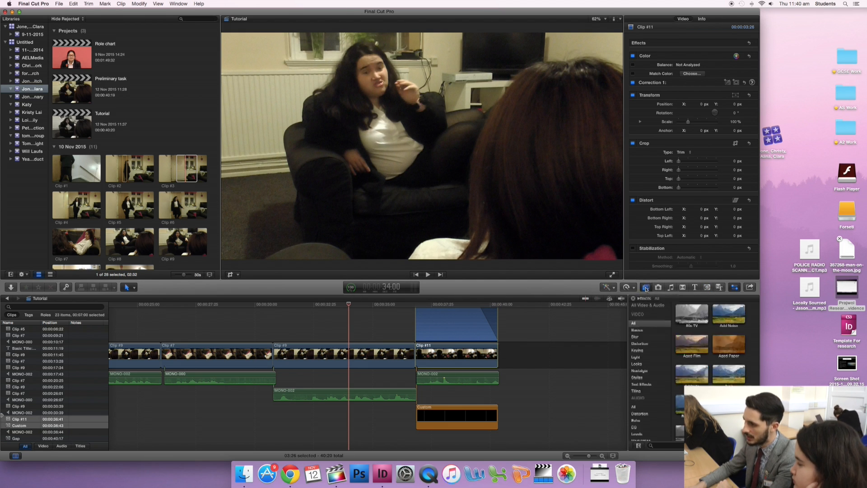
click(640, 350)
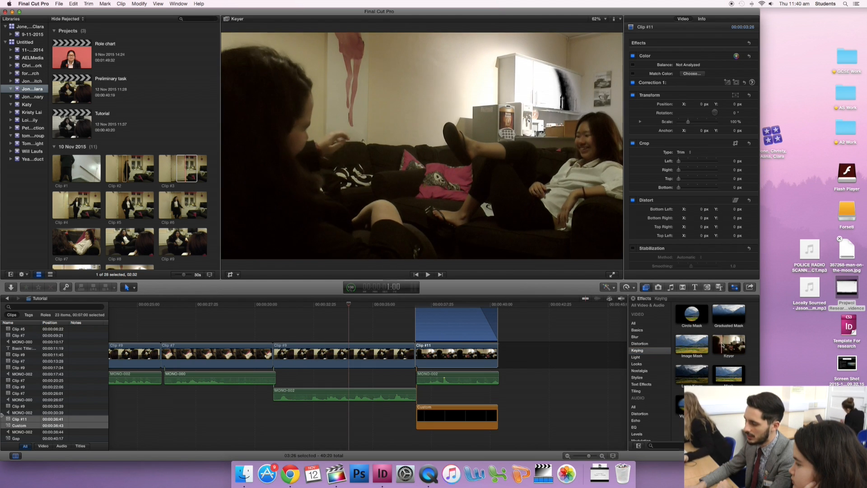
click(724, 345)
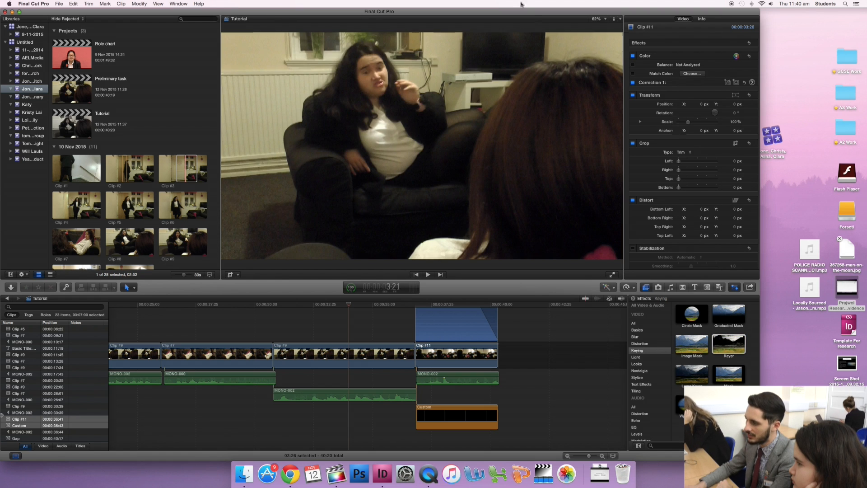
drag(728, 344, 351, 353)
click(351, 353)
key(space)
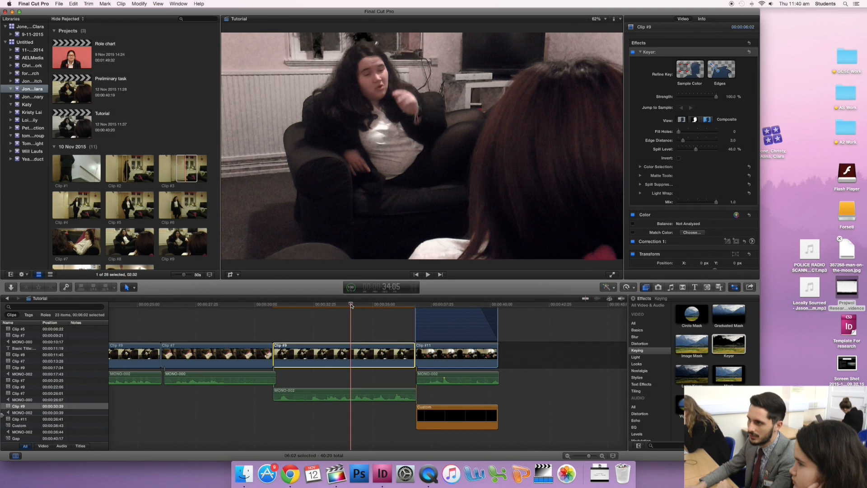
Scrub back through the Tutorial timeline to examine the earlier clips and the EXAMPLE title.
click(235, 307)
drag(234, 307, 187, 307)
scroll(253, 316, right, 1)
scroll(257, 316, left, 5)
scroll(256, 317, left, 2)
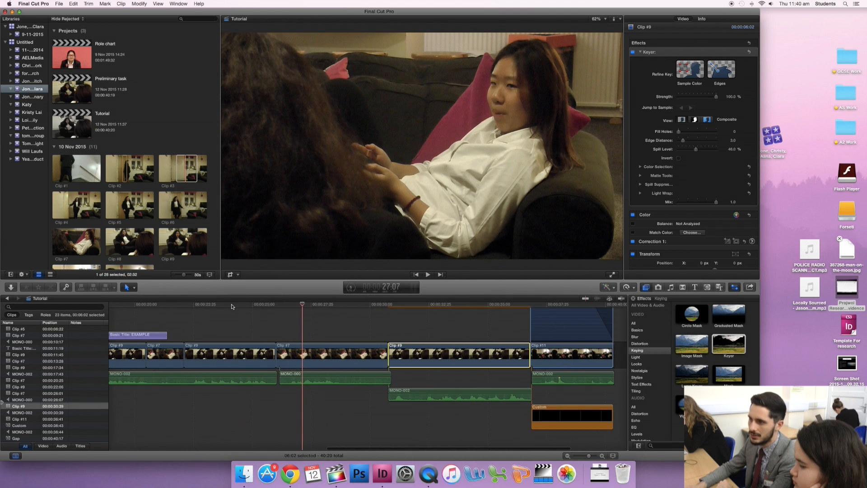
click(231, 305)
scroll(220, 317, left, 3)
click(203, 305)
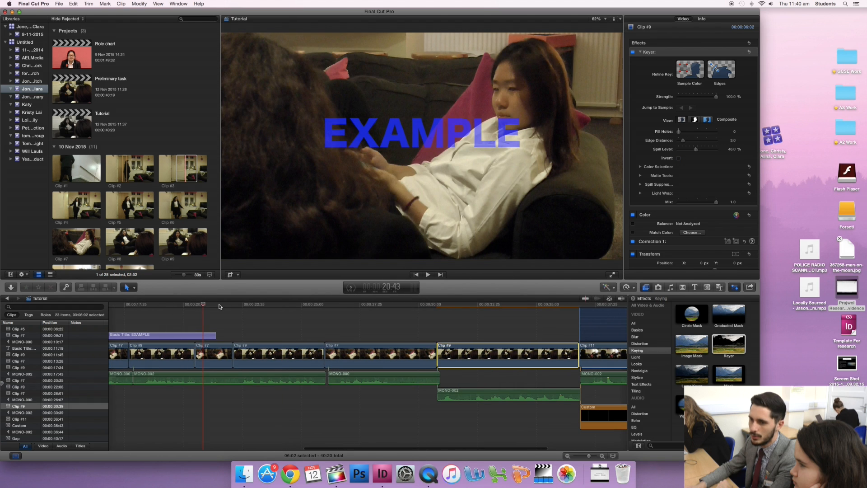
click(171, 304)
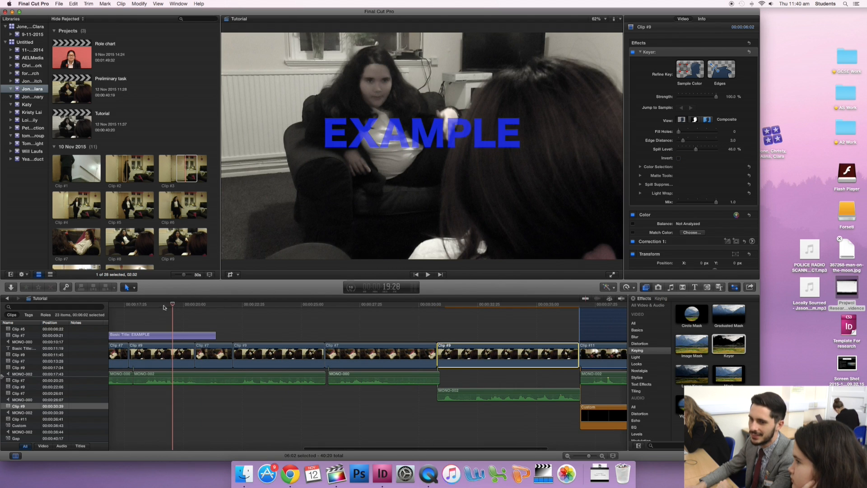
scroll(173, 312, left, 8)
scroll(333, 320, left, 3)
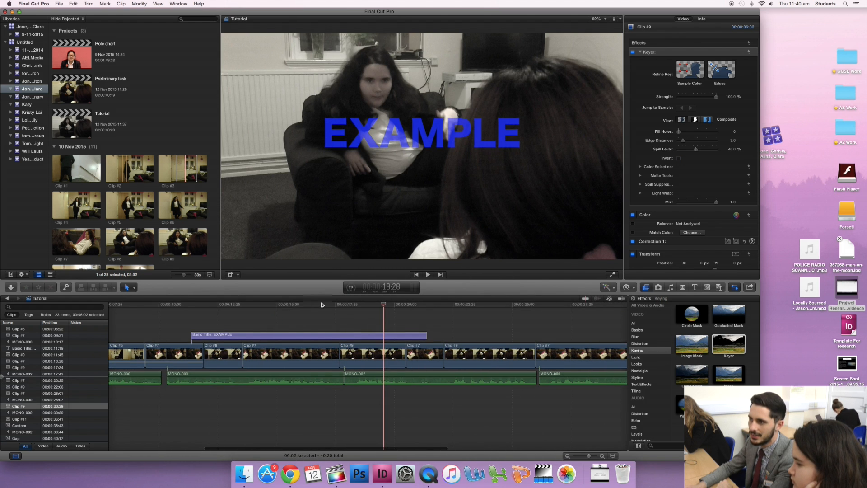
click(164, 304)
scroll(220, 311, left, 6)
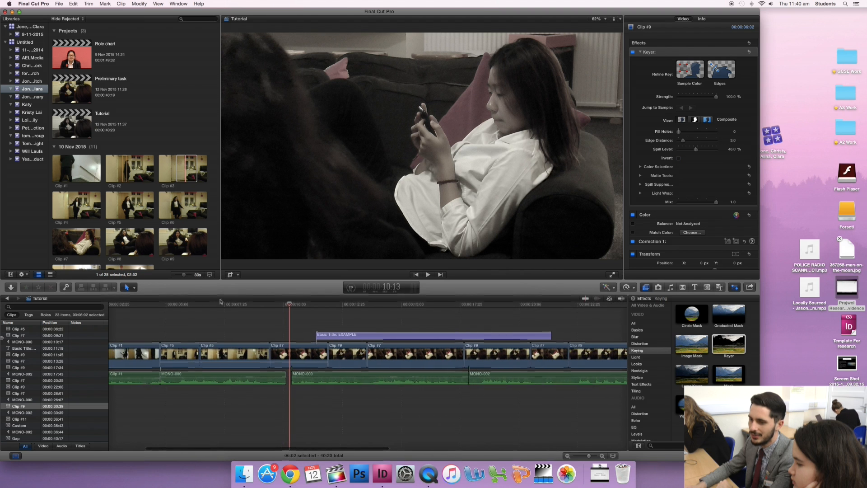
click(216, 305)
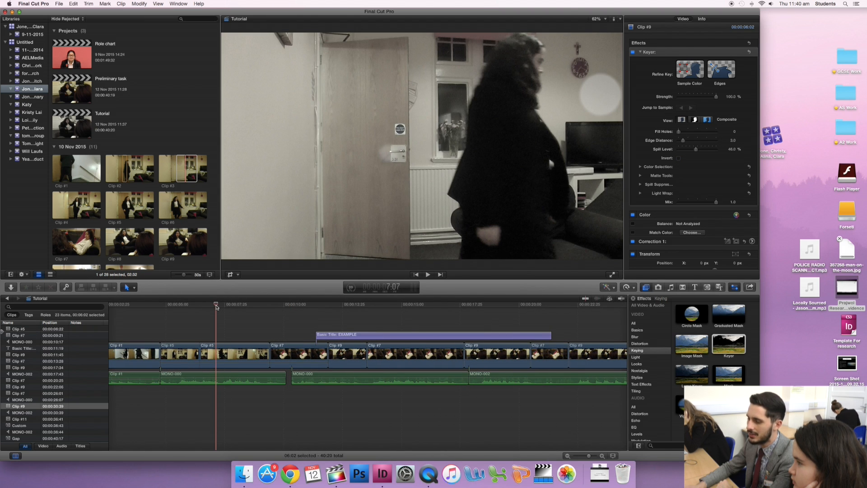
scroll(547, 329, right, 12)
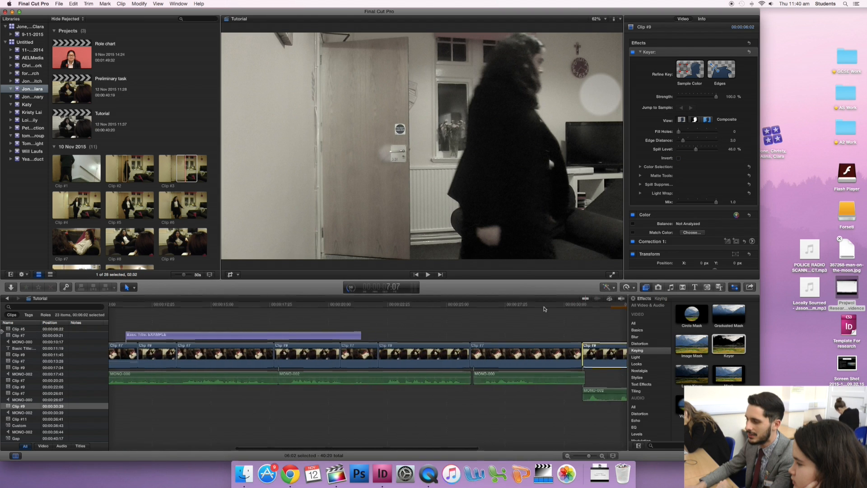
scroll(542, 308, right, 7)
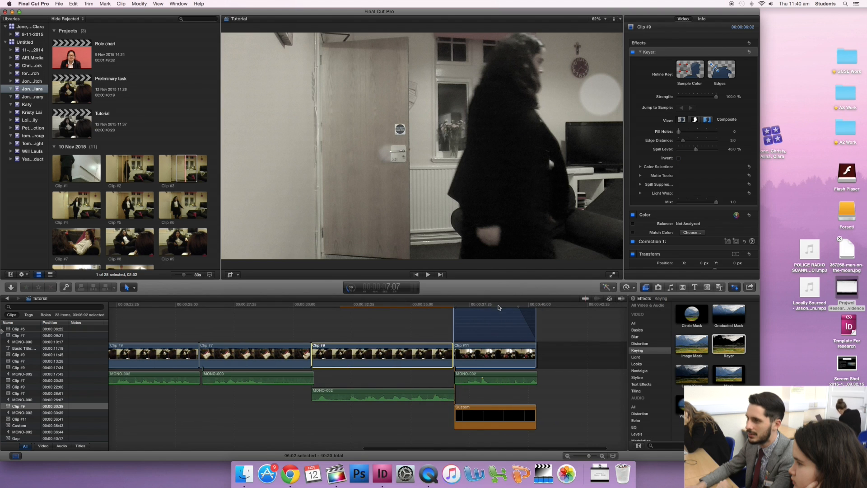
Apply the Keyer effect to Clip #11 at the end of the timeline and select the clip to view the effect's settings.
click(499, 306)
drag(726, 347, 509, 348)
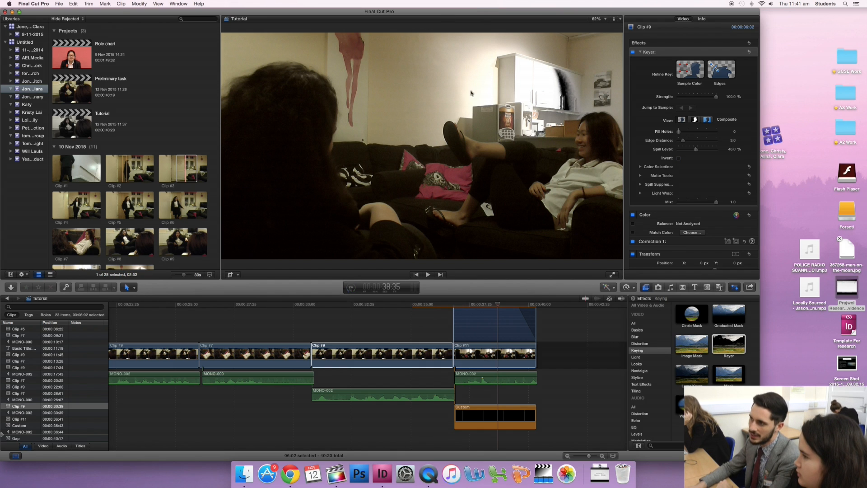
click(494, 360)
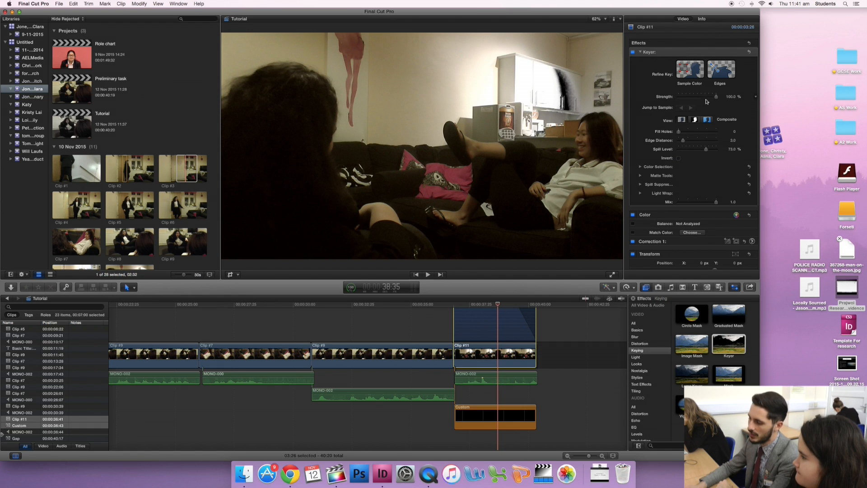
key(Tab)
key(Tab)
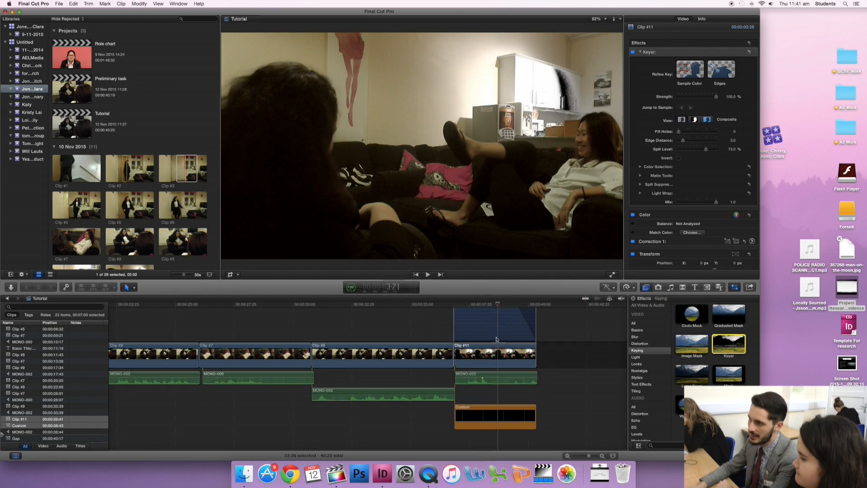
Replace the black Custom generator beneath Clip #11 with the green iMovie solid, aligned with the start of the clip.
click(493, 415)
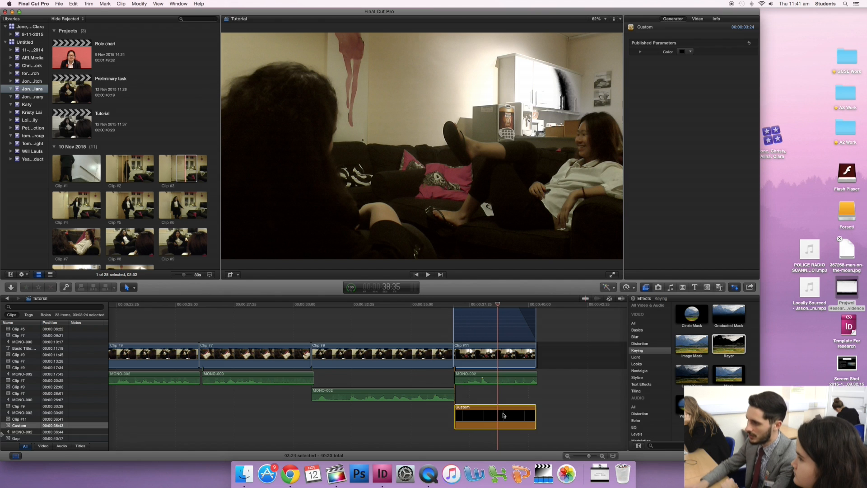
key(Delete)
click(707, 287)
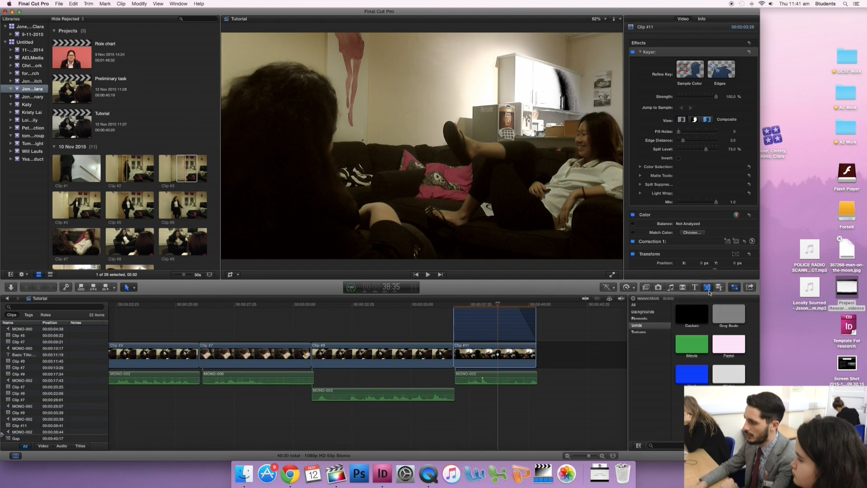
click(698, 346)
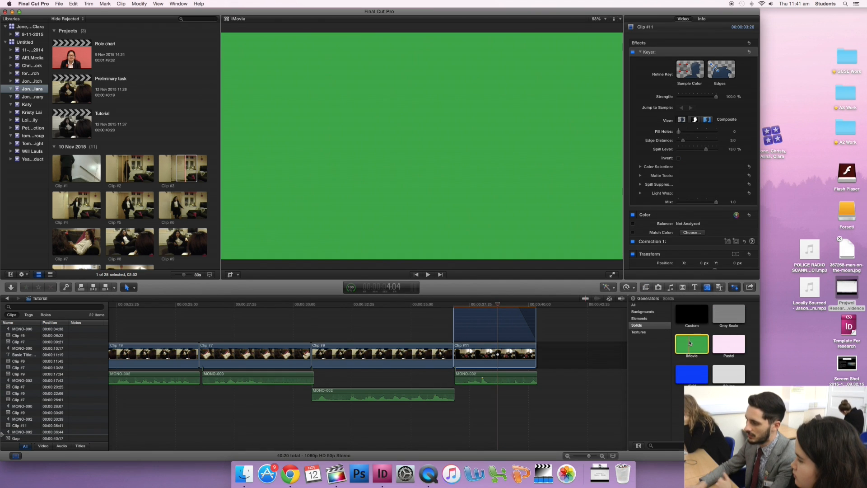
drag(697, 346, 456, 397)
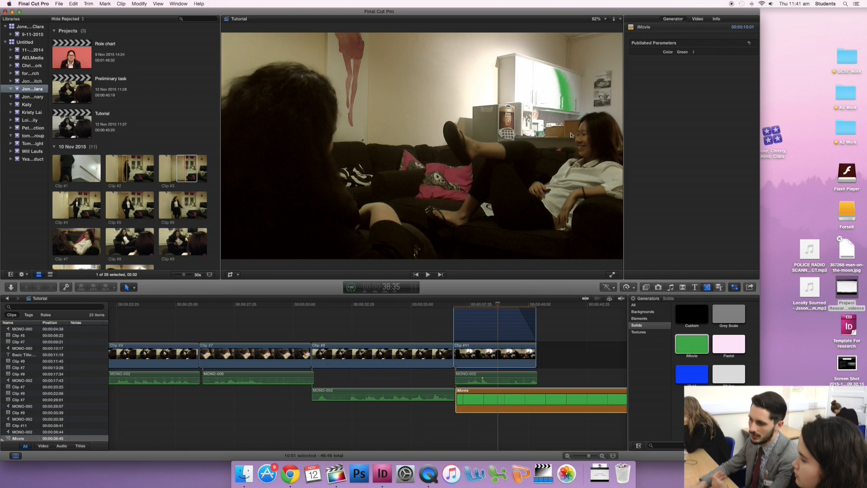
Delete the green iMovie generator and turn off the Keyer effect on Clip #11.
click(519, 396)
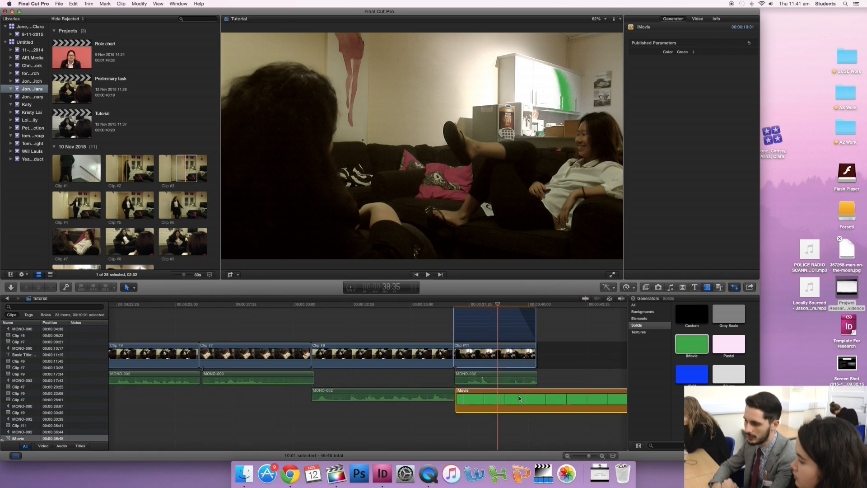
key(Delete)
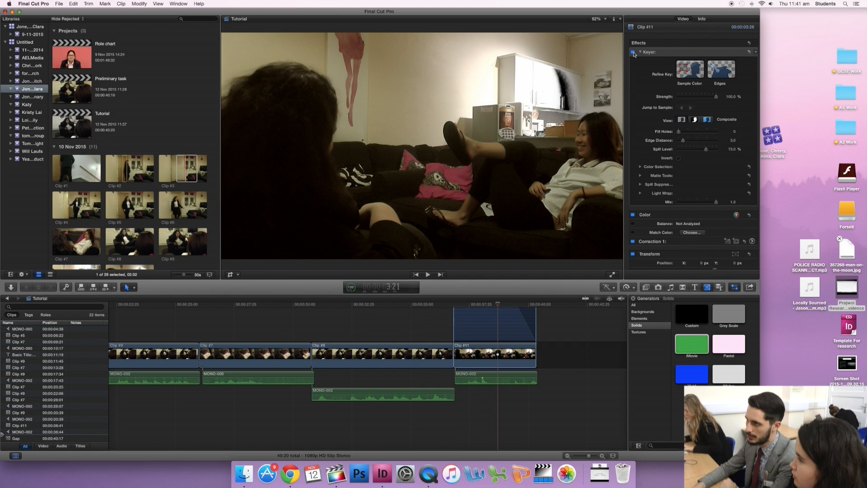
click(633, 52)
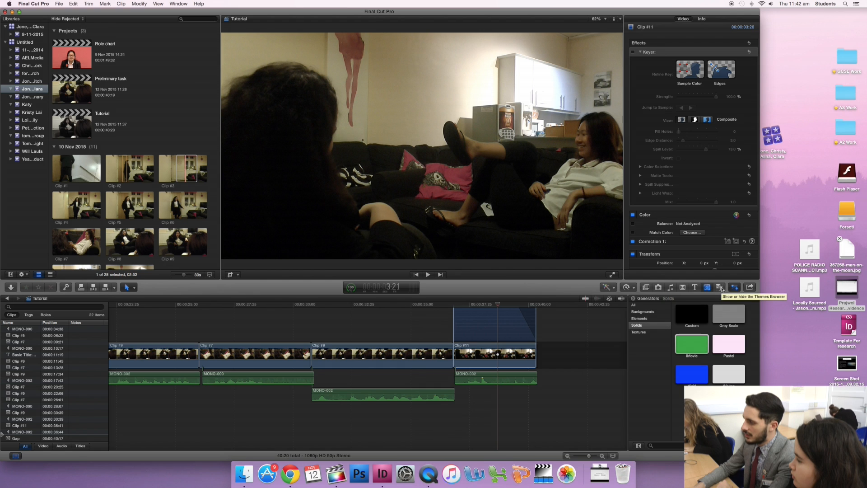
Display the Themes browser with all theme categories.
click(721, 289)
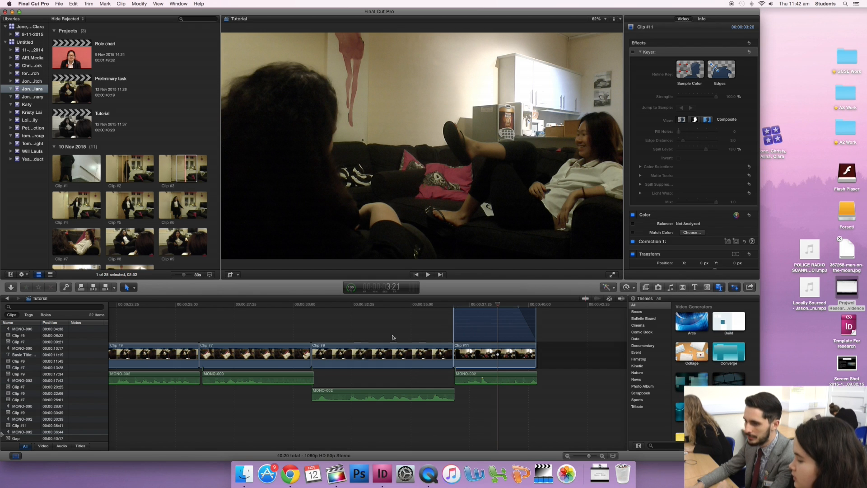
Slow the Clip #9 before Clip #11 to 50% speed, then shorten its retimed duration to about 7:39.
click(371, 353)
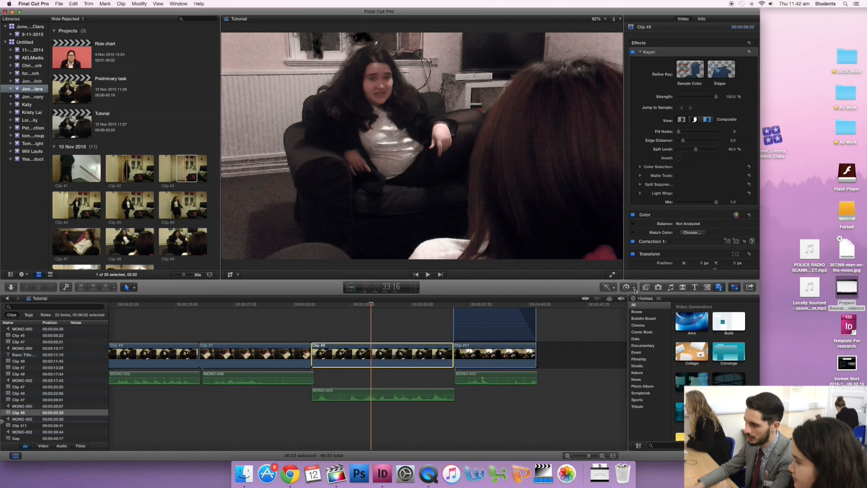
click(634, 288)
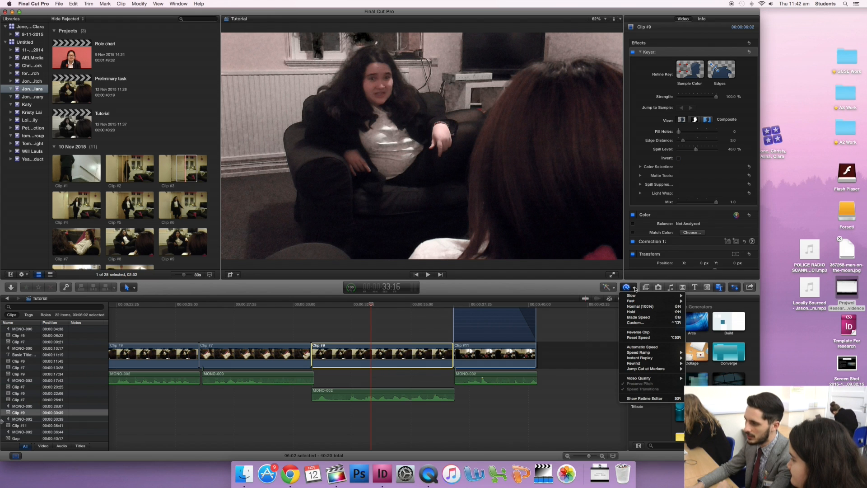
mouse_move(633, 296)
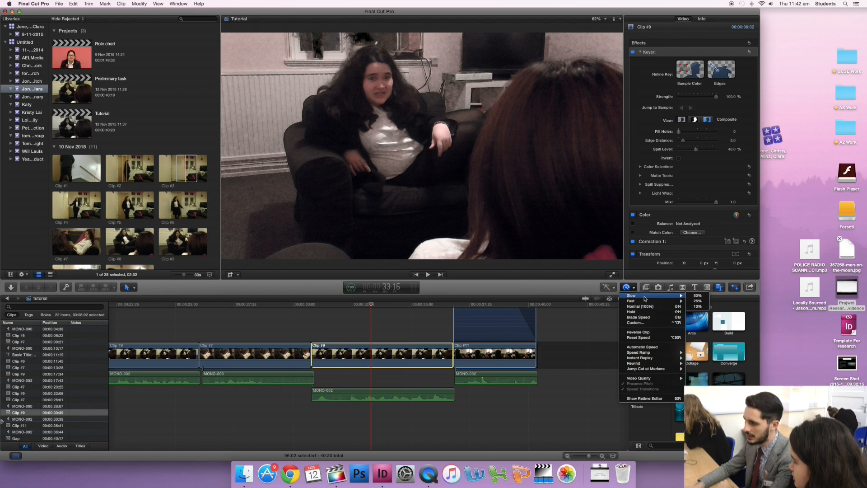
click(697, 295)
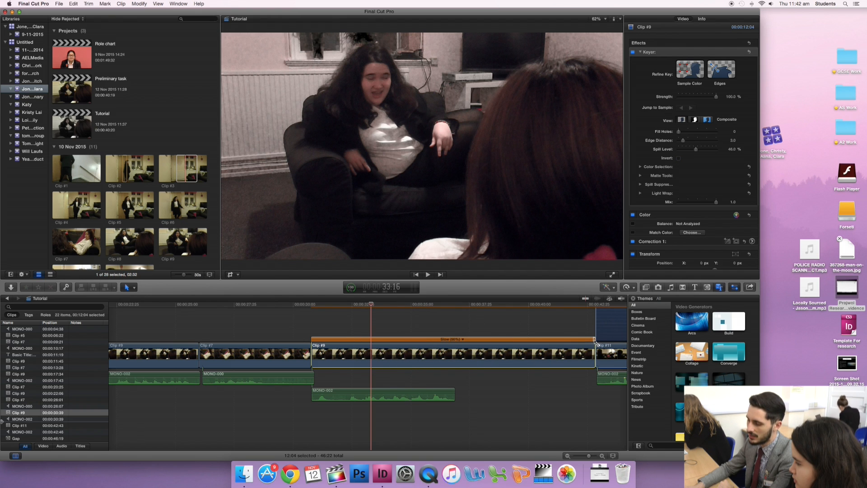
drag(594, 340, 495, 340)
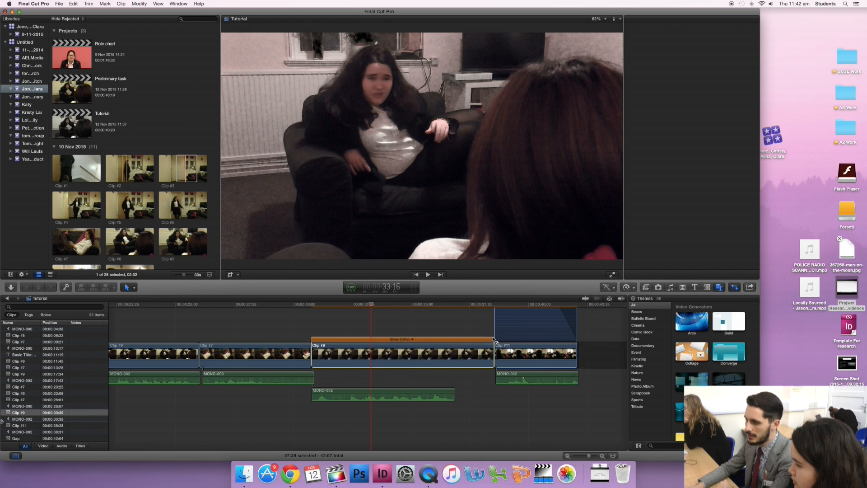
Reverse the slowed Clip #9 and scrub through it to preview the backwards motion.
click(416, 354)
click(627, 287)
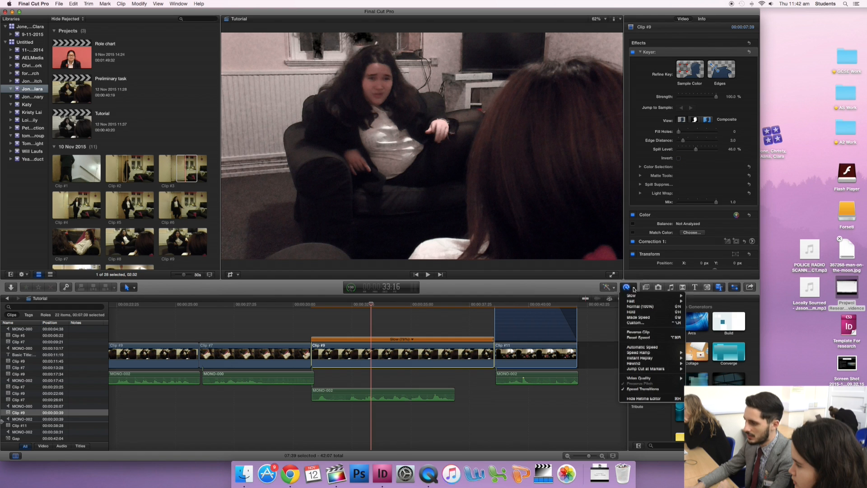
click(642, 333)
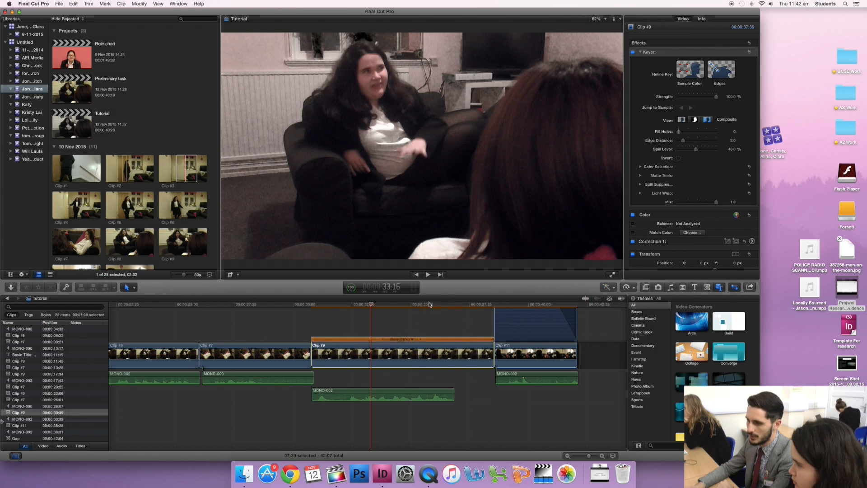
drag(367, 307, 395, 310)
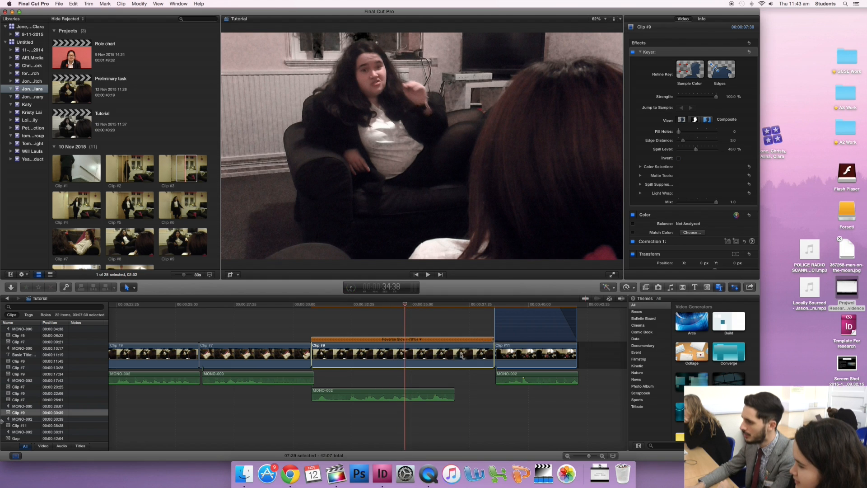
Insert a hold frame in the reversed Clip #9 at 34:38 and extend the hold until the clip lasts 12:11.
click(634, 288)
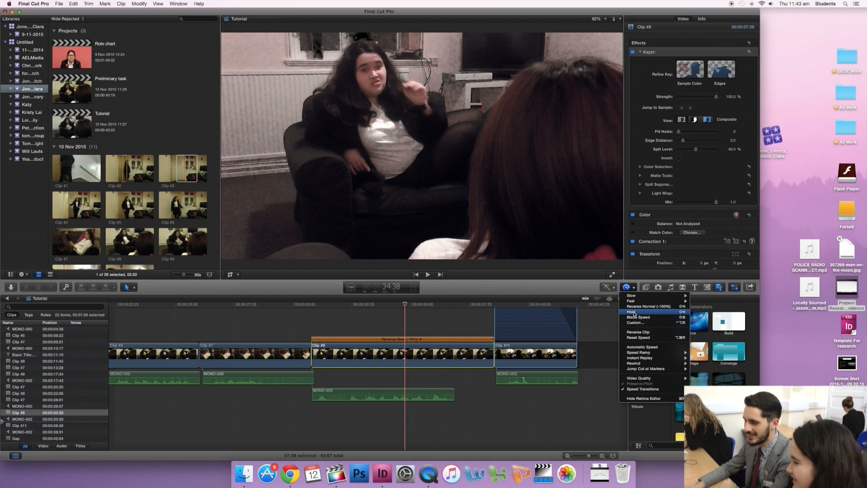
click(633, 312)
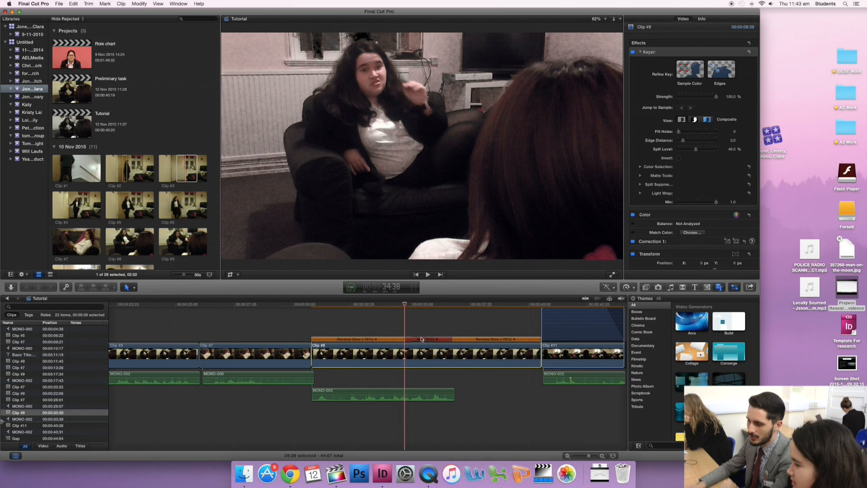
mouse_move(405, 306)
mouse_down()
mouse_move(450, 309)
mouse_move(410, 308)
mouse_up()
drag(453, 344, 506, 344)
Cut the reversed Clip #9 around its hold section and move the separated piece above the main storyline.
key(b)
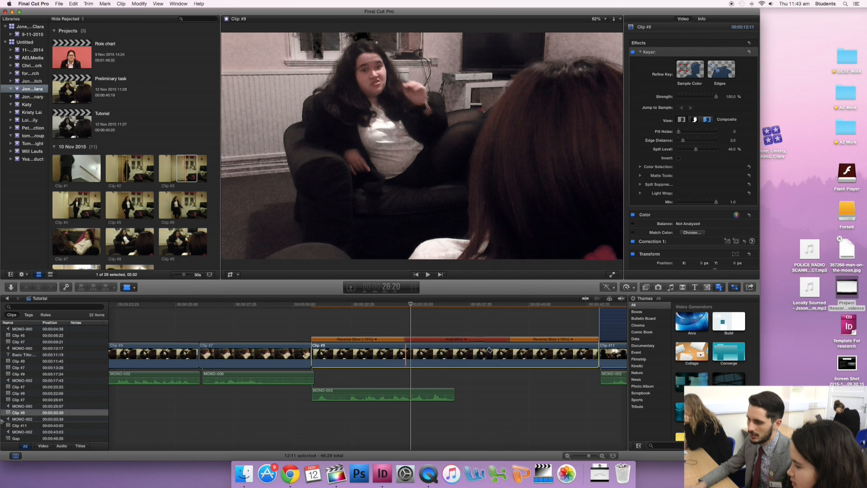
click(406, 351)
key(a)
drag(454, 353, 384, 309)
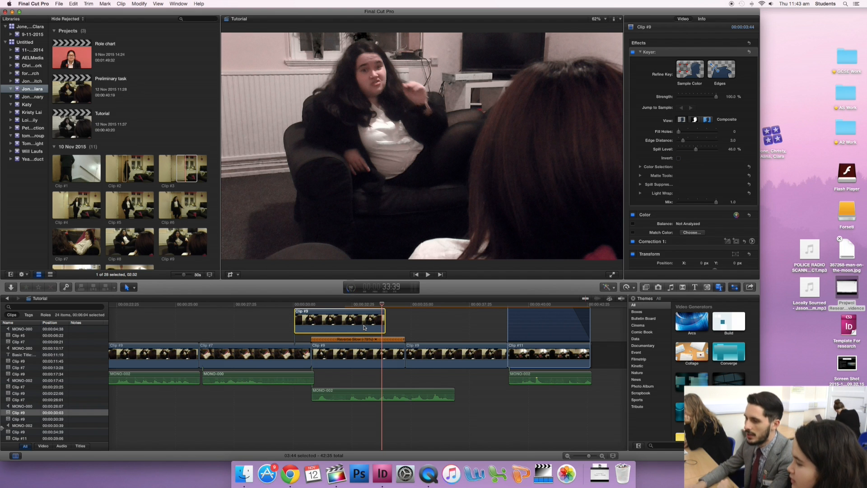
Delete the raised Clip #9 piece and the remaining Clip #9 pieces between Clip #7 and Clip #11.
key(Delete)
drag(363, 326, 480, 375)
key(Delete)
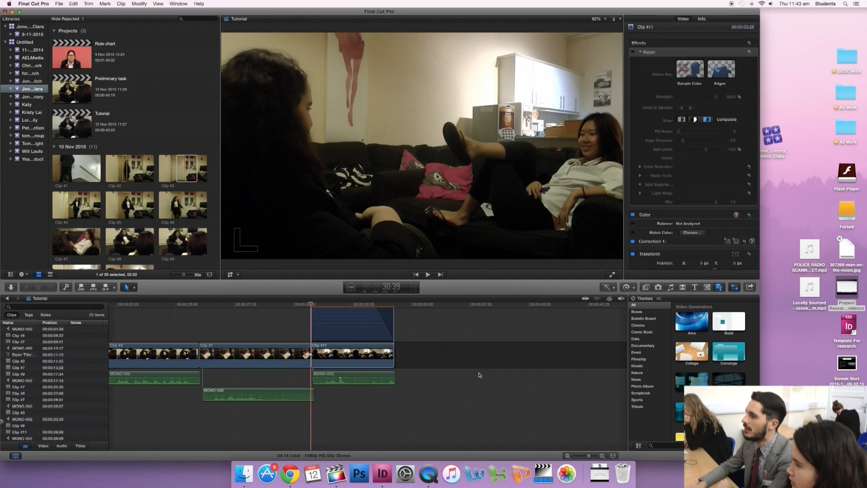